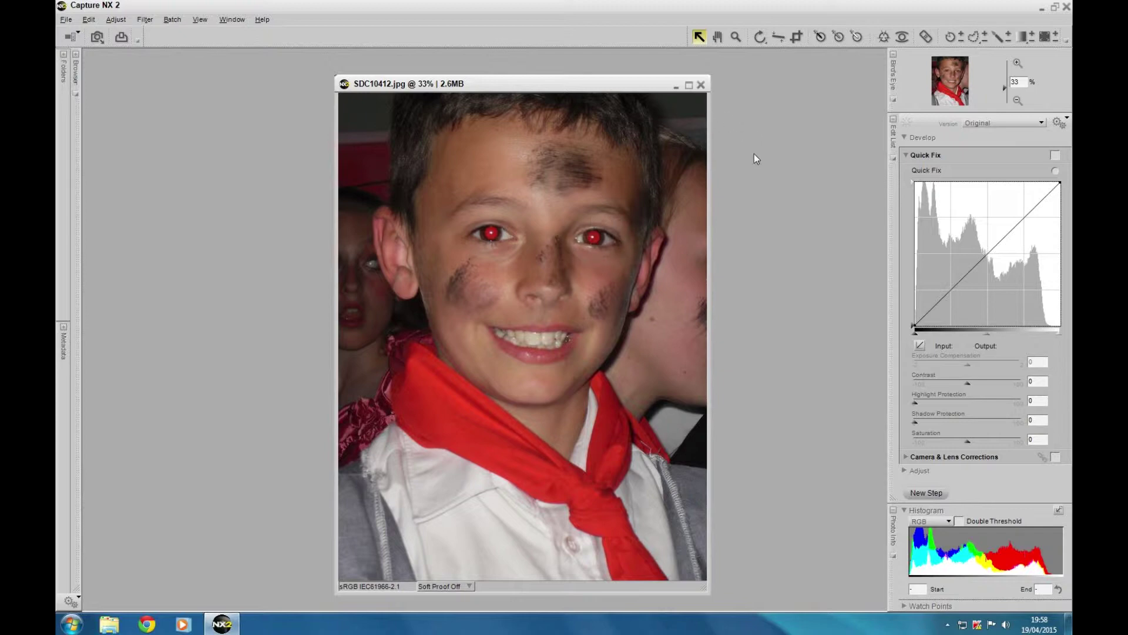
Step: Zoom the portrait SDC10412.jpg to 50% and scroll so the boy's face and eyes are centred
click(1018, 63)
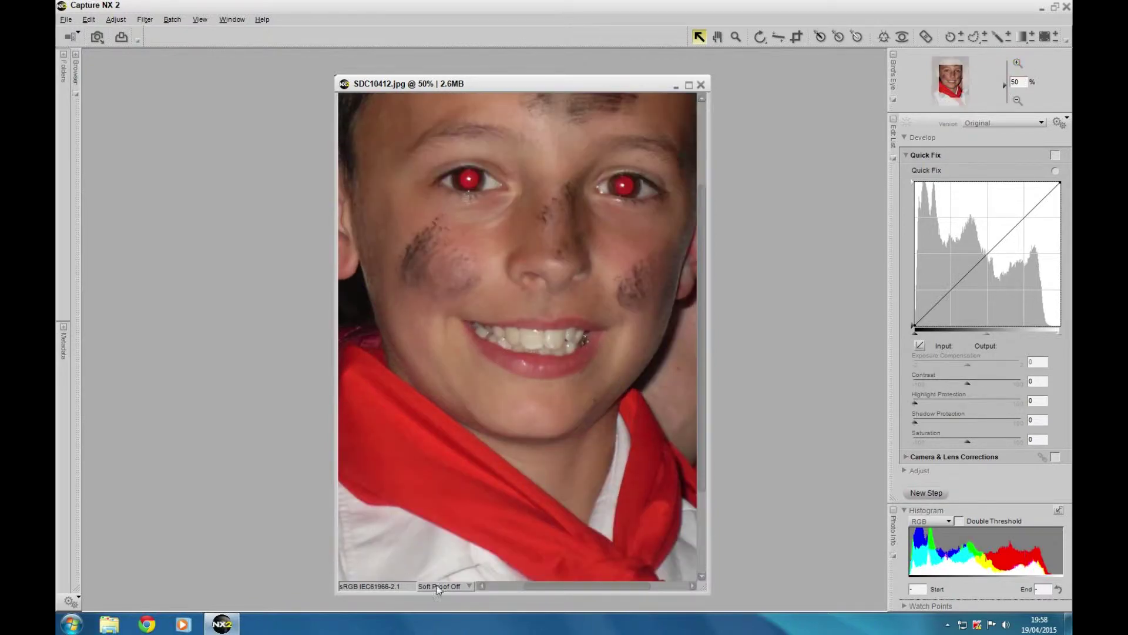
drag(538, 585, 531, 585)
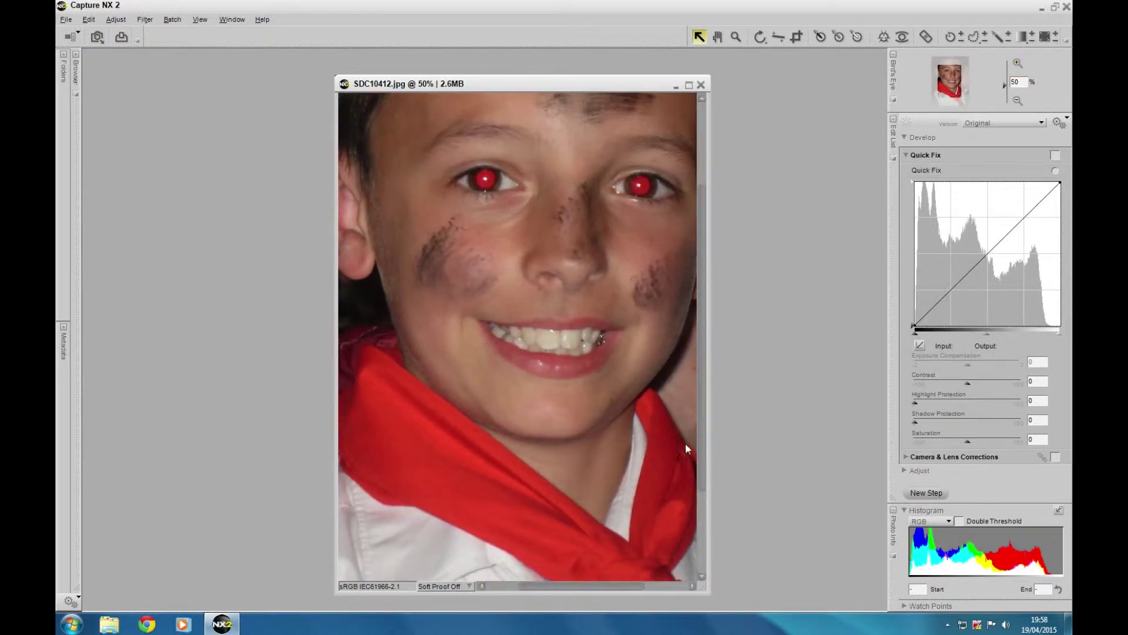
drag(705, 459, 710, 418)
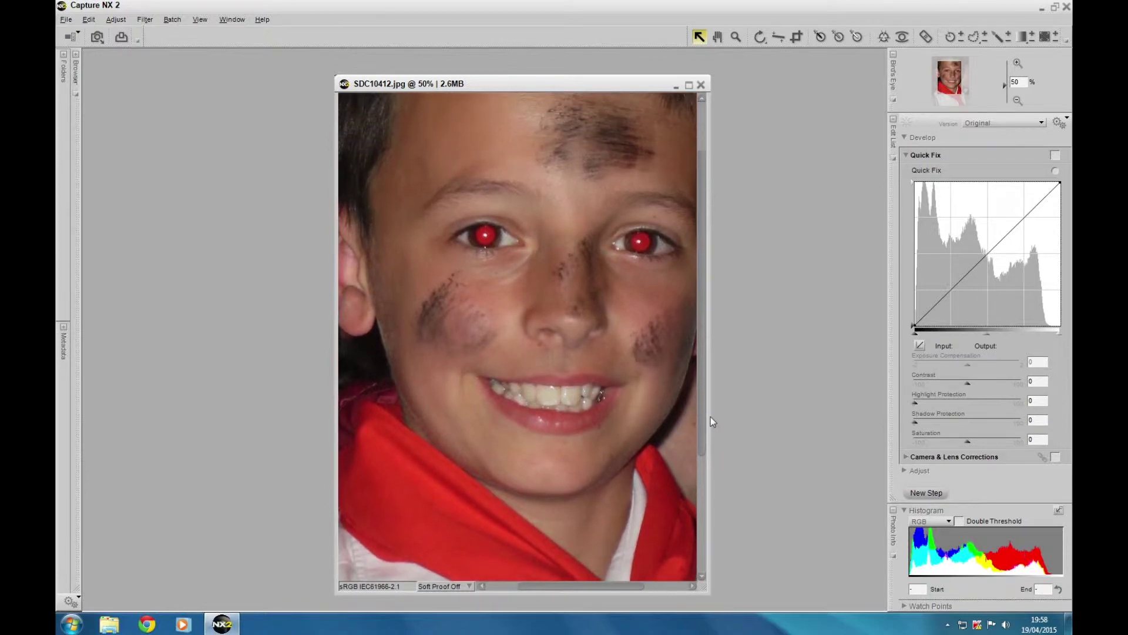
drag(592, 587, 609, 587)
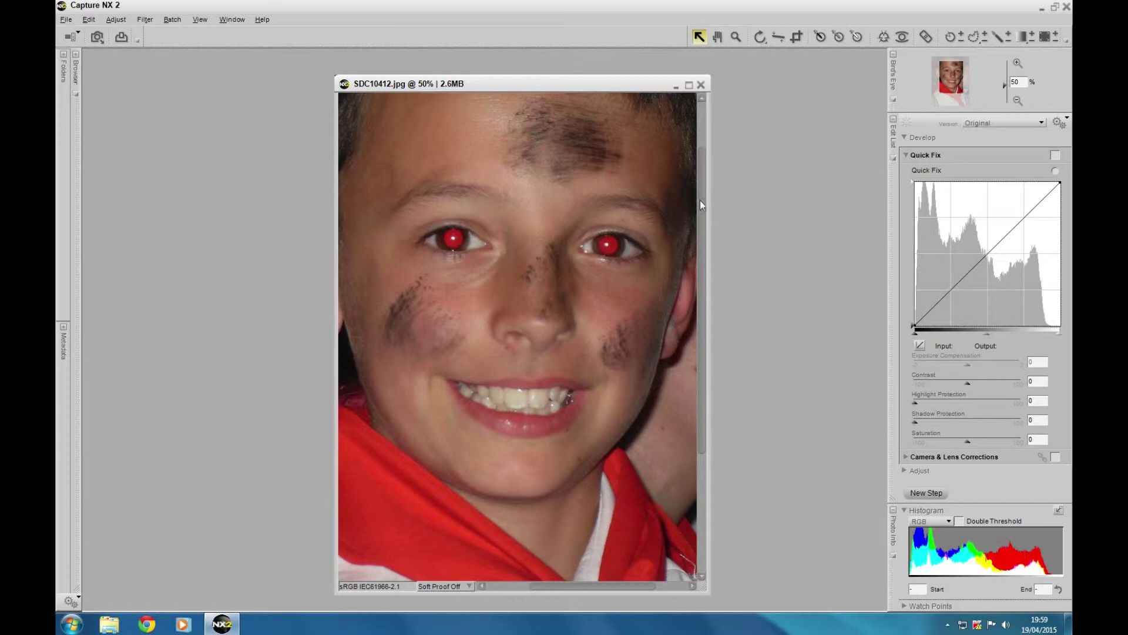
Step: Toggle between Red-Eye Control Point and Direct Selection tools, ending with Red-Eye Control Point active
click(903, 37)
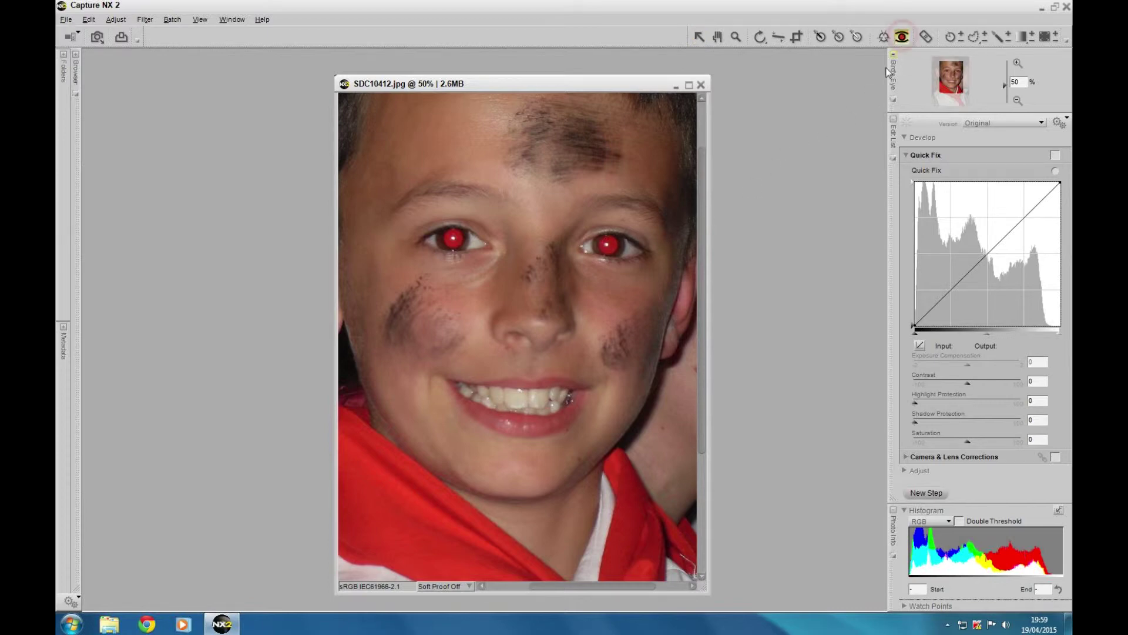
click(903, 38)
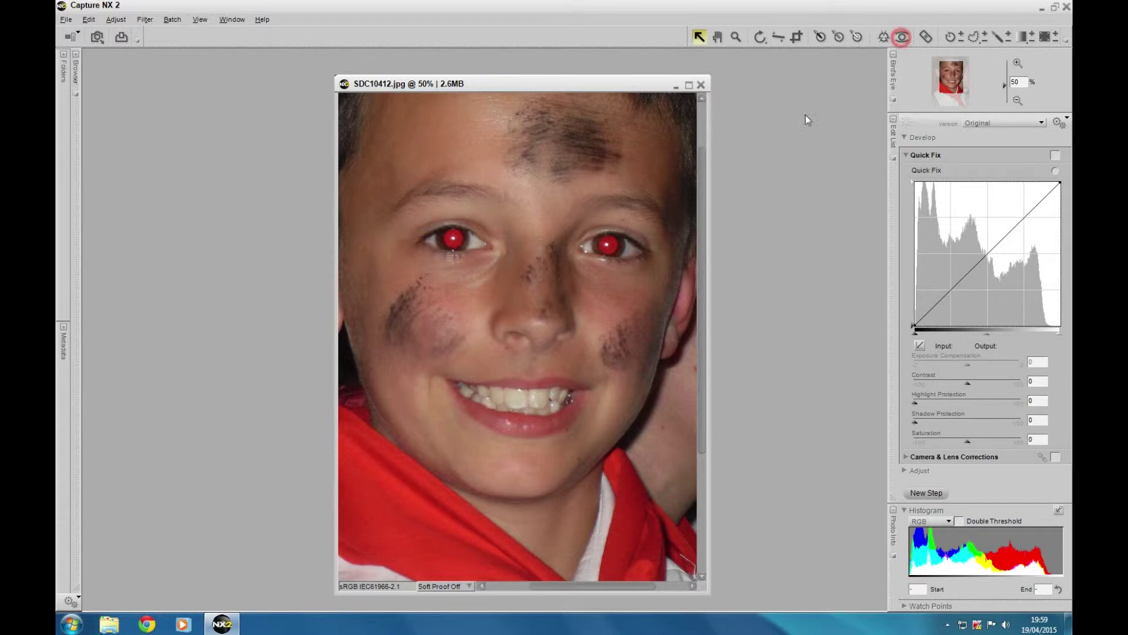
click(902, 37)
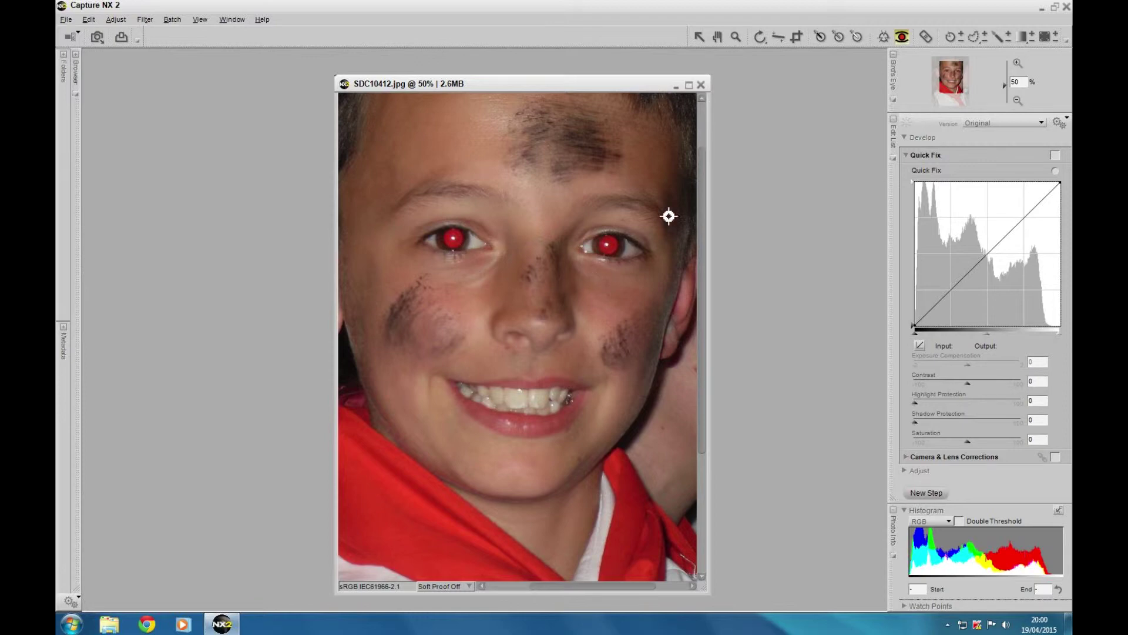
click(699, 36)
click(903, 37)
Step: Zoom the photo to 100% and pan with the Hand tool to the eye on the right
click(1018, 63)
click(1017, 63)
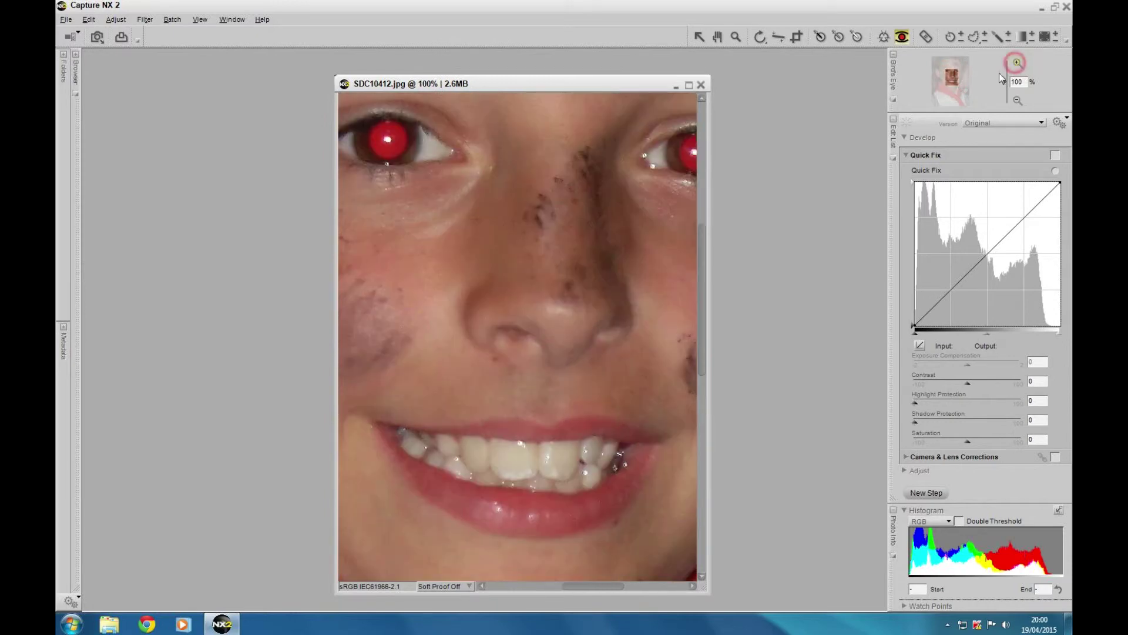
click(719, 37)
drag(621, 224, 487, 346)
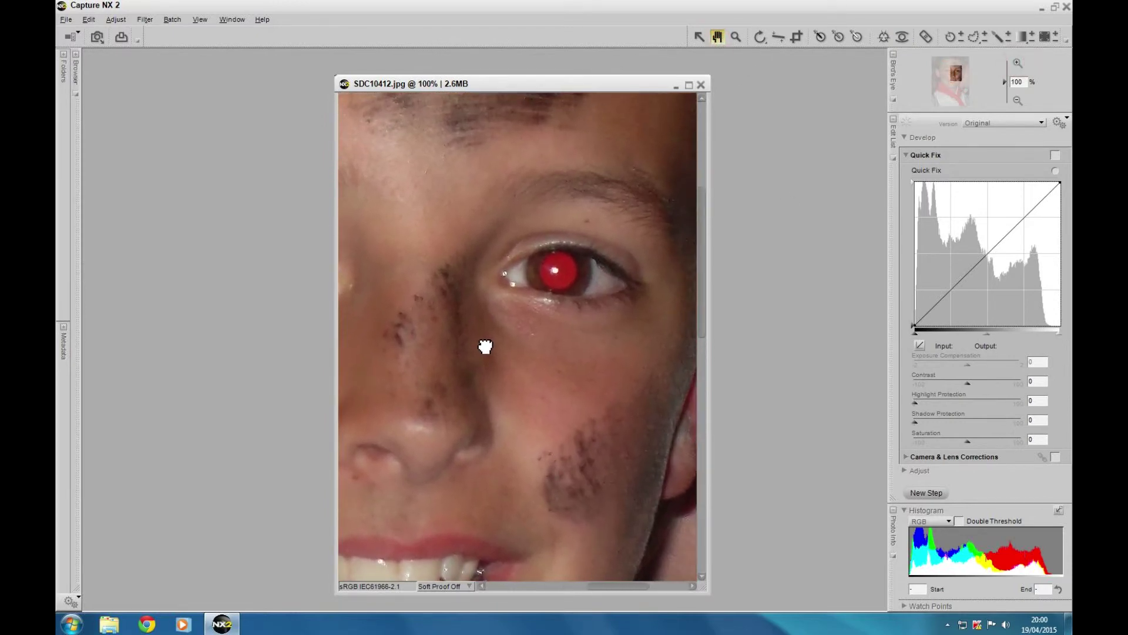
Step: Place a Red-Eye Control Point on the right pupil and enlarge it until the pupil turns dark brown
click(903, 37)
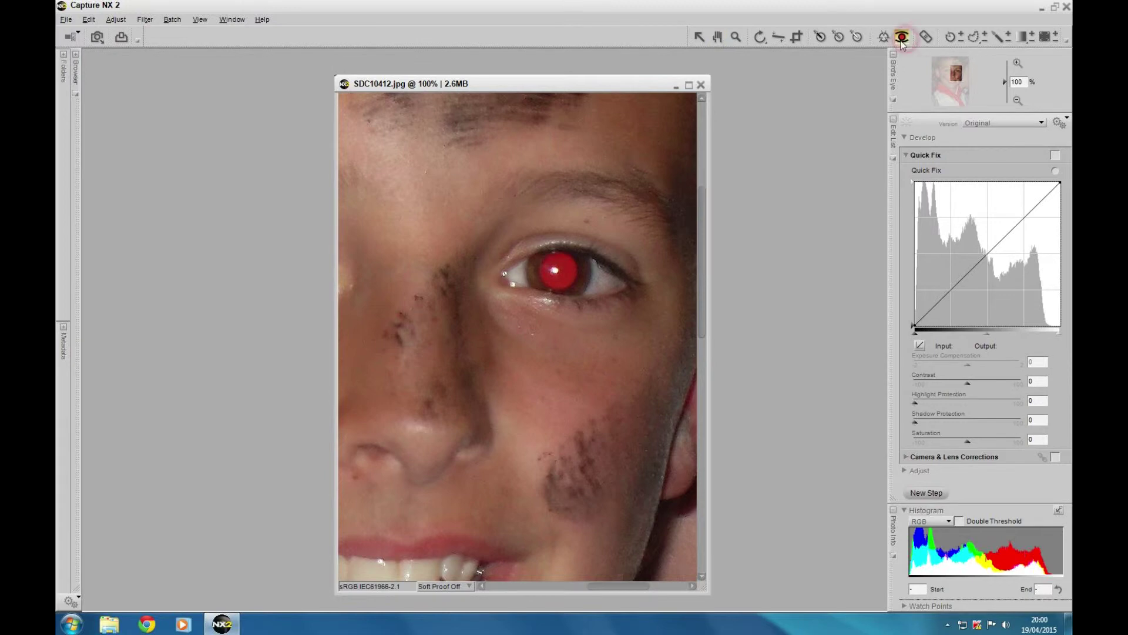
click(558, 270)
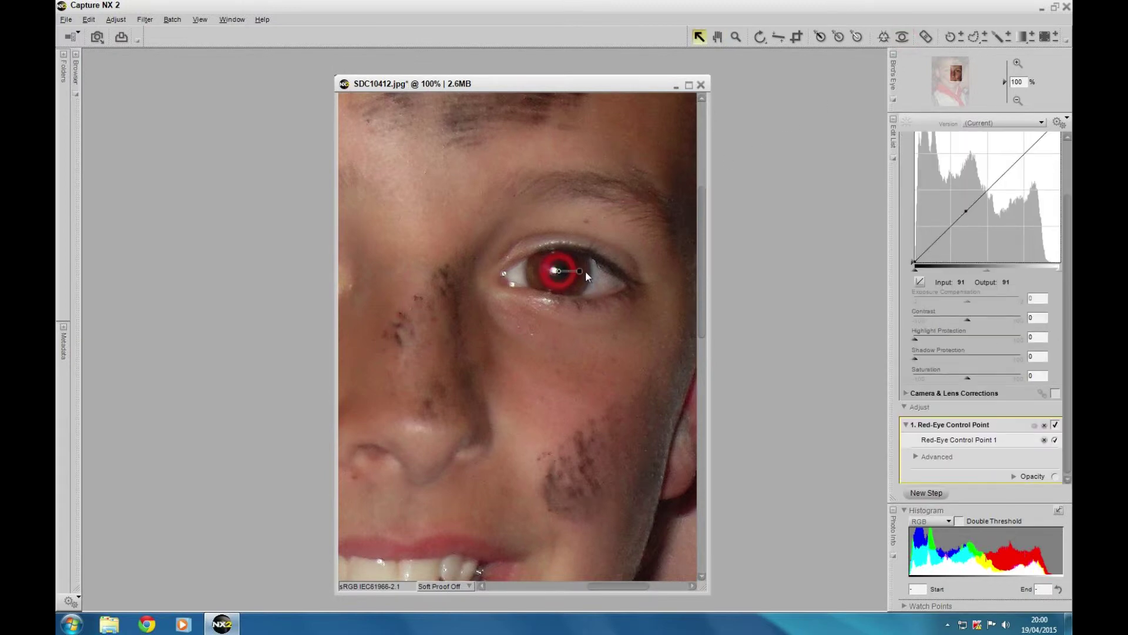
mouse_move(580, 274)
drag(586, 275, 587, 275)
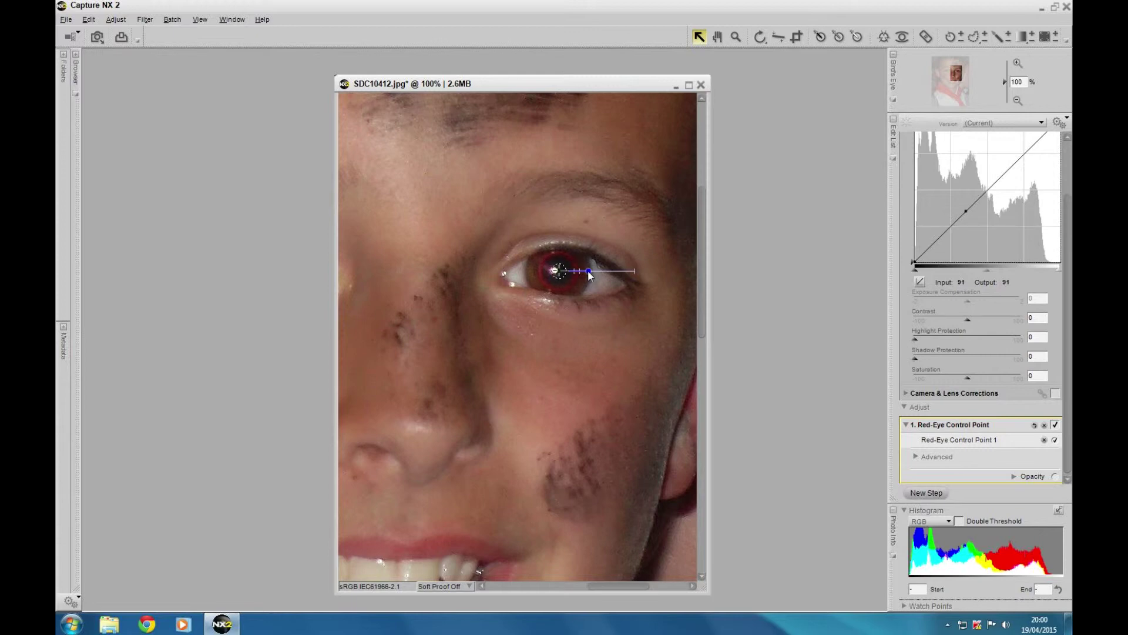
drag(589, 272, 592, 272)
drag(592, 272, 596, 275)
click(916, 495)
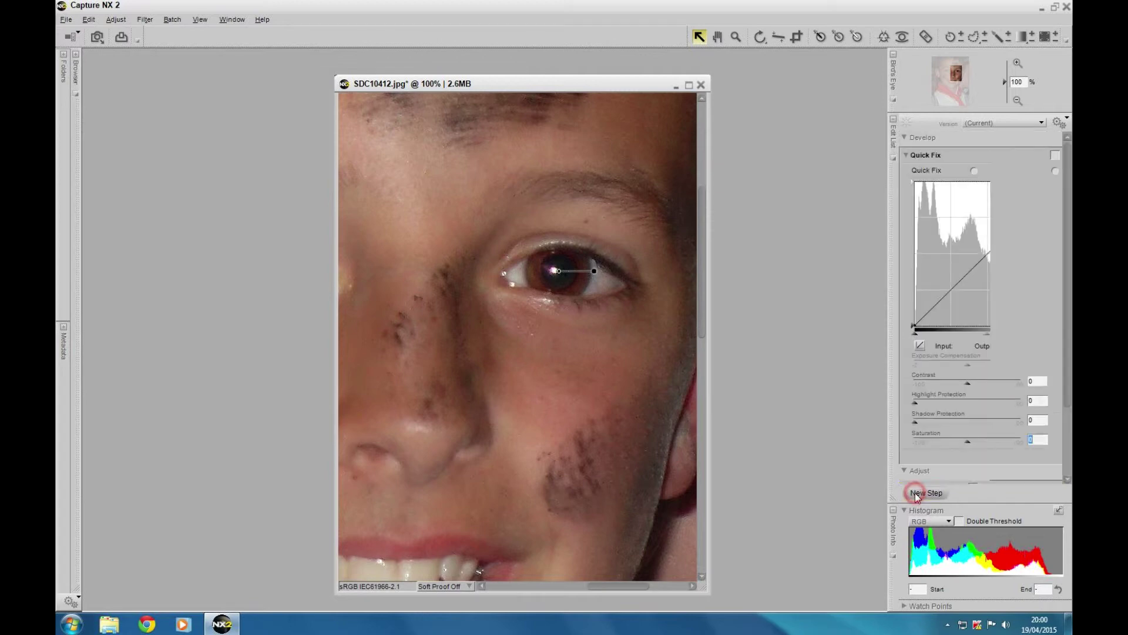
Step: Pan with the Hand tool until the left eye is near the centre
click(717, 38)
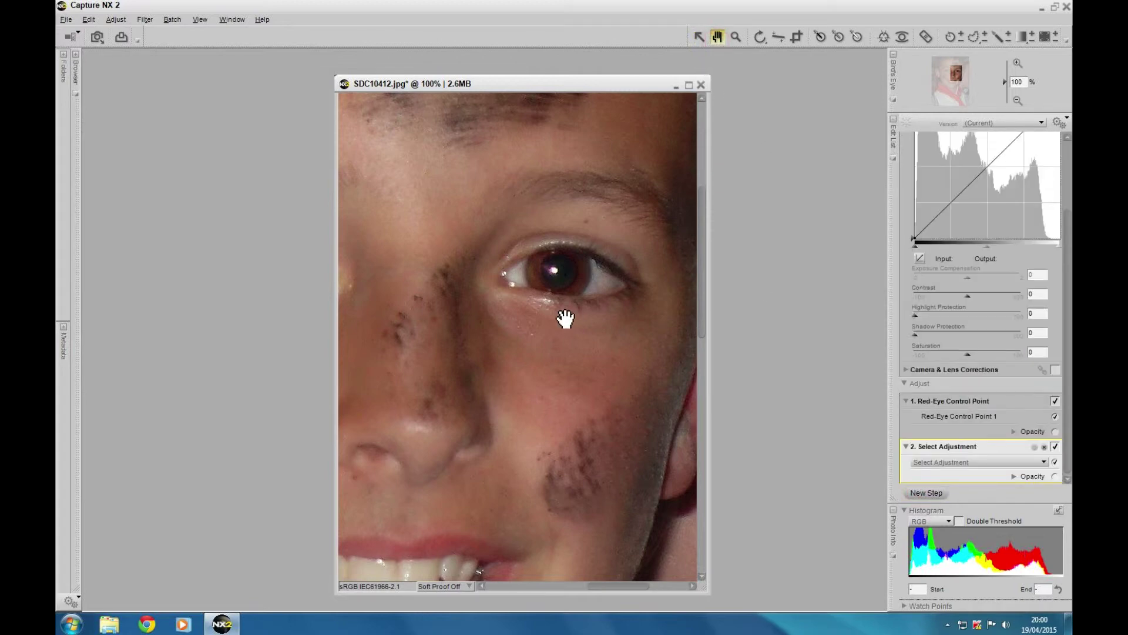
drag(521, 302, 574, 310)
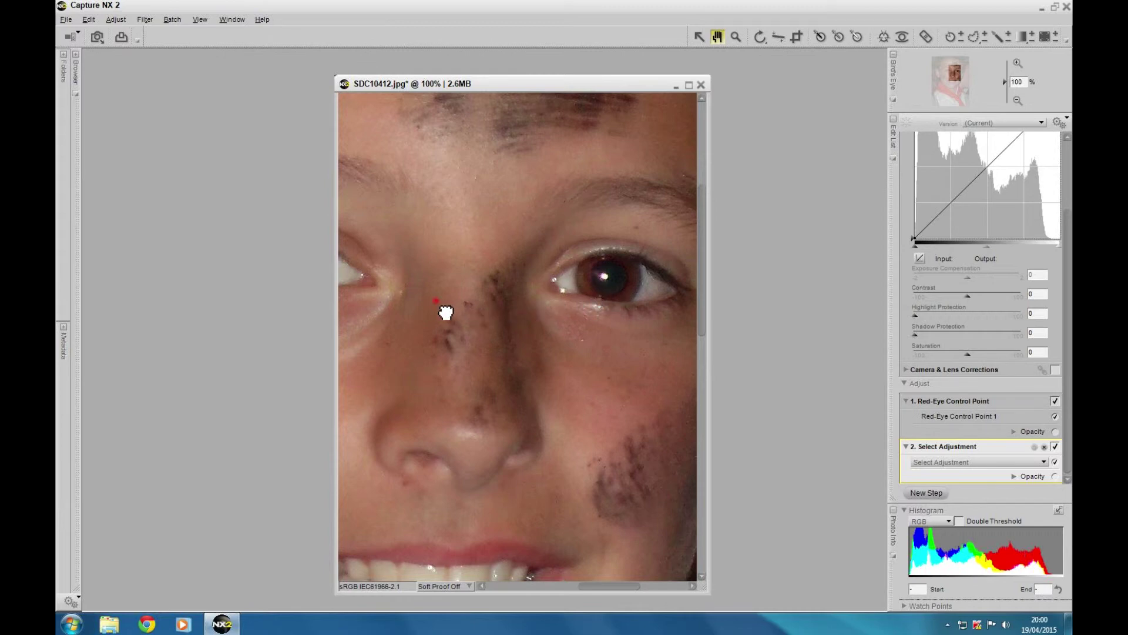
drag(441, 310, 542, 323)
drag(461, 312, 532, 316)
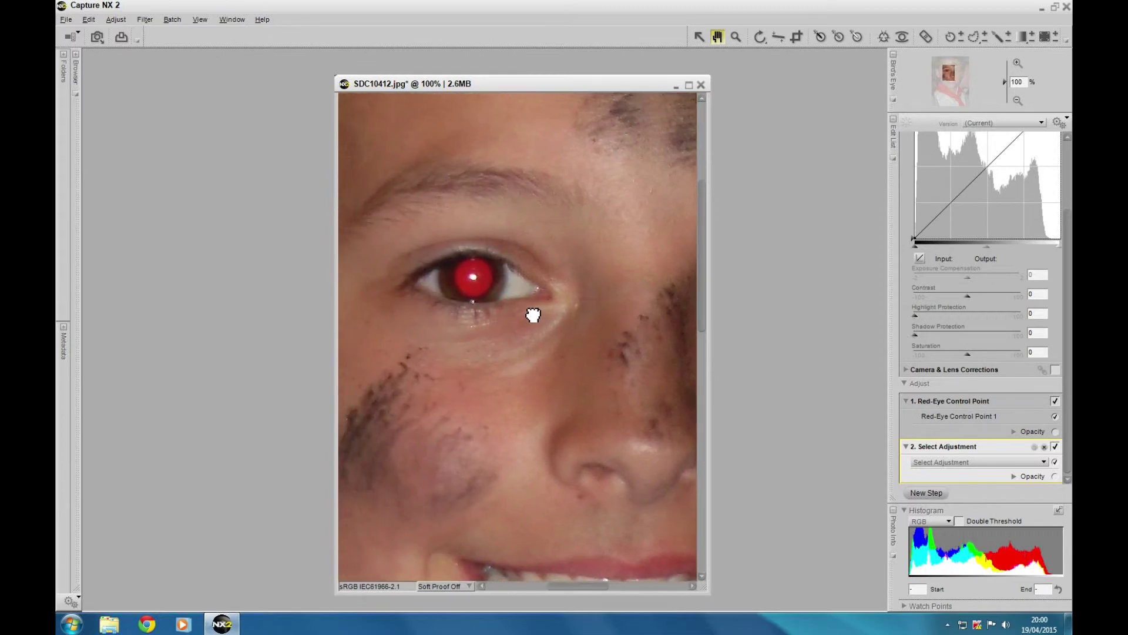
Step: Place a second Red-Eye Control Point on the left pupil and enlarge it until the red fades
click(903, 37)
click(474, 276)
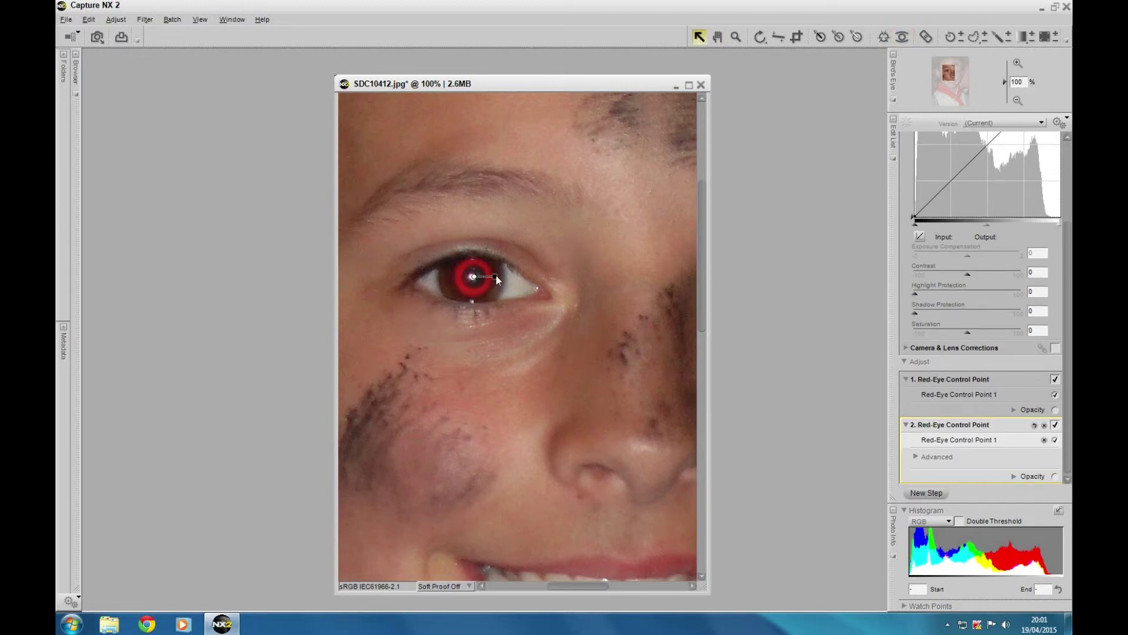
drag(496, 275, 500, 277)
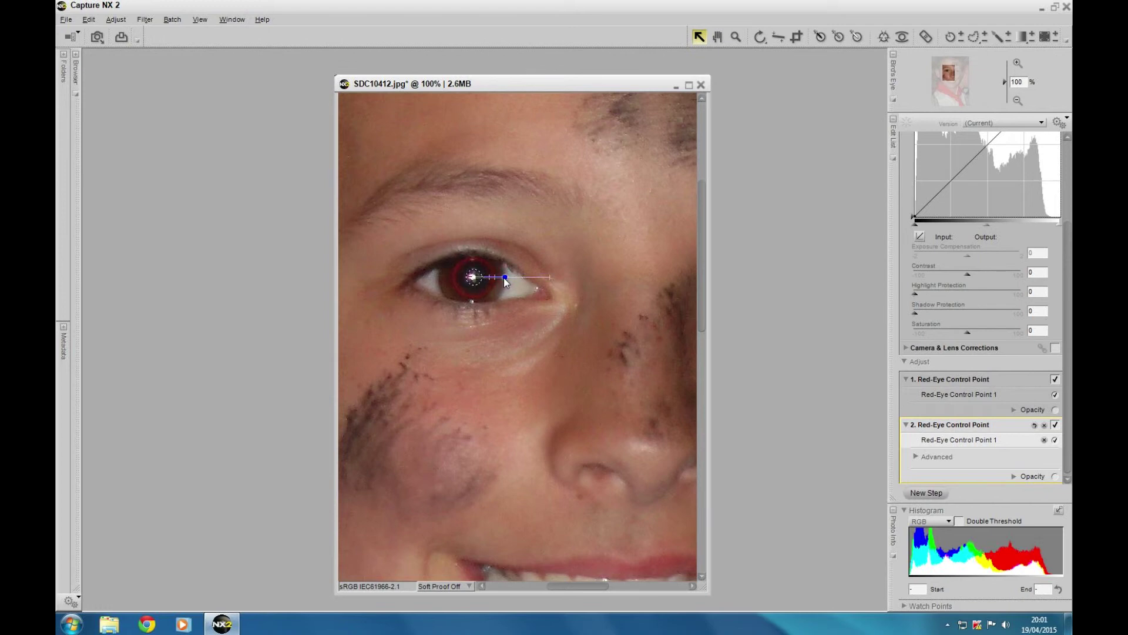
drag(504, 278, 507, 277)
drag(507, 278, 510, 280)
click(918, 495)
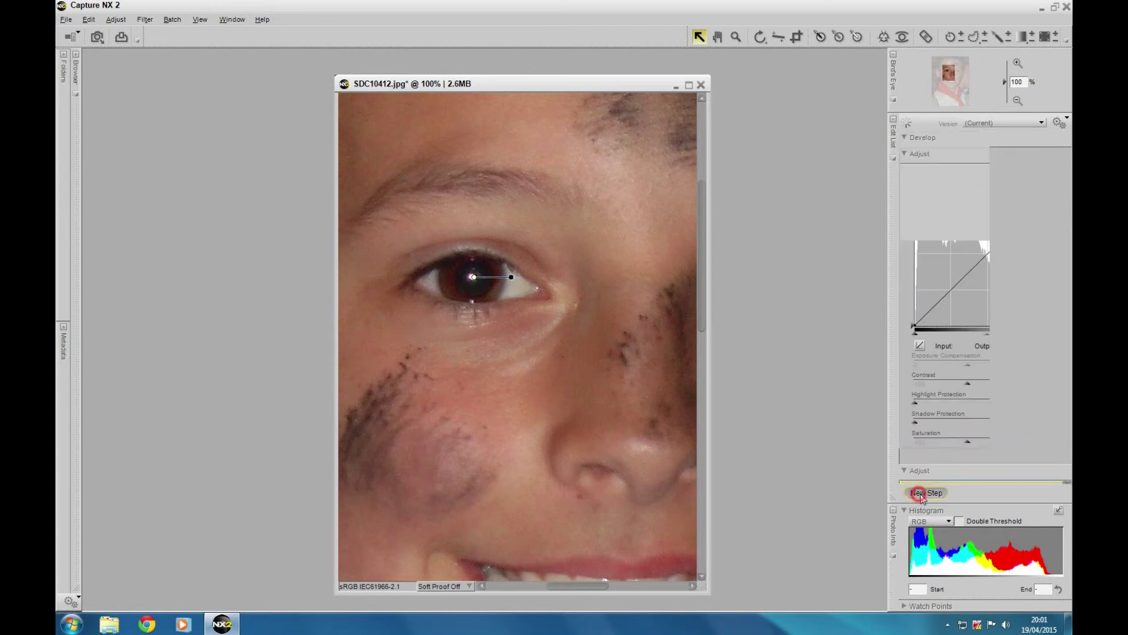
Step: Zoom out to 33.33% and recentre the image window to show the whole corrected portrait
click(1016, 101)
click(1017, 101)
click(1017, 101)
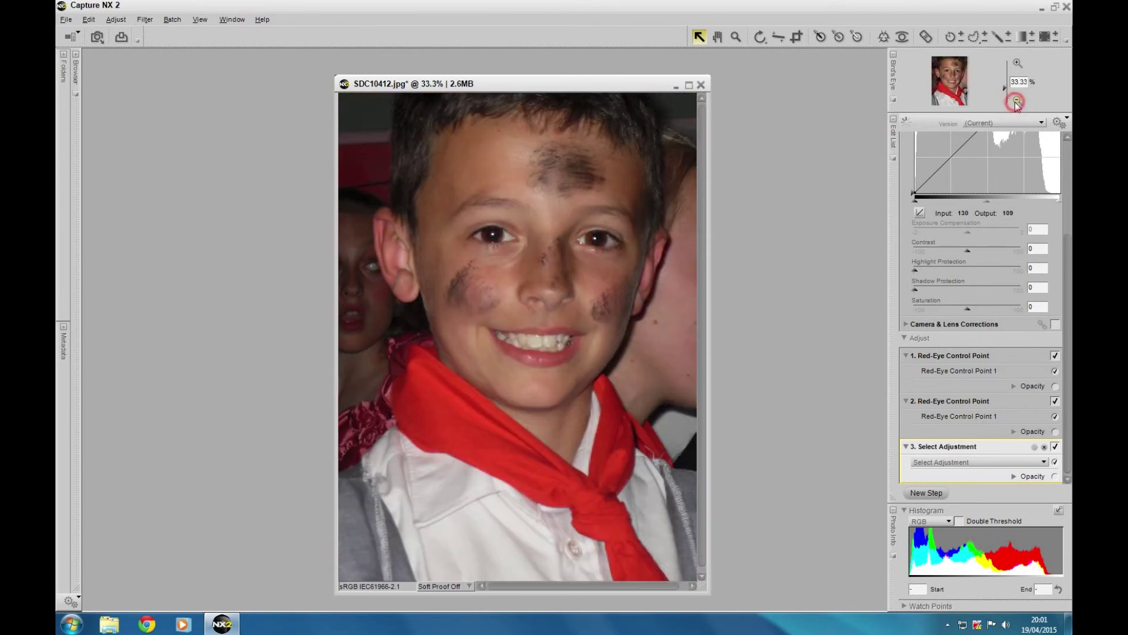
drag(526, 87, 558, 82)
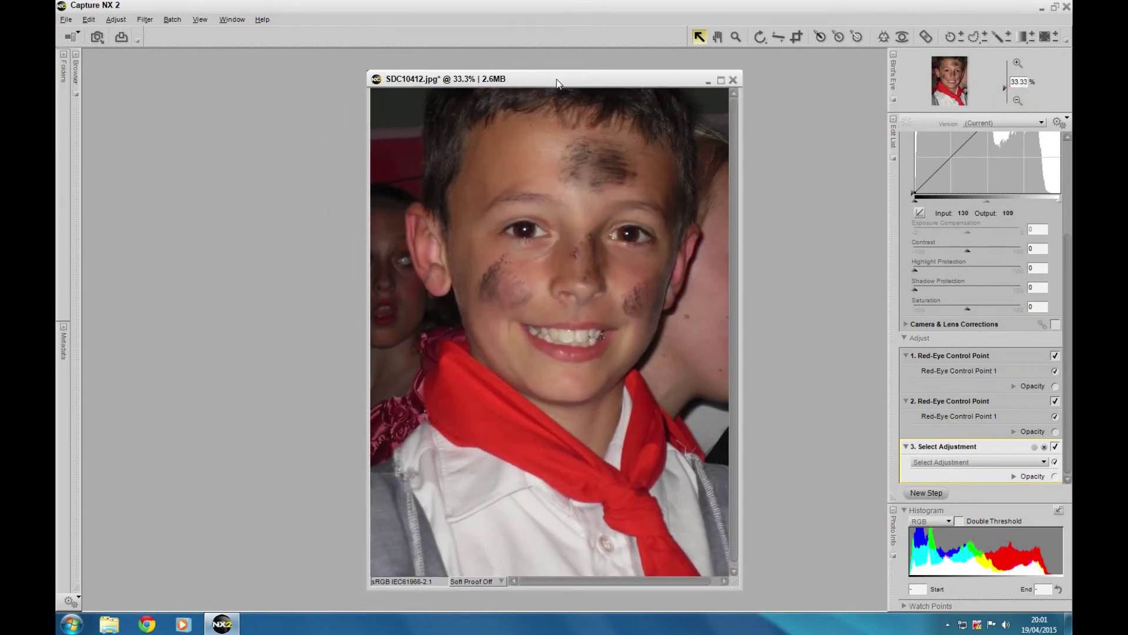